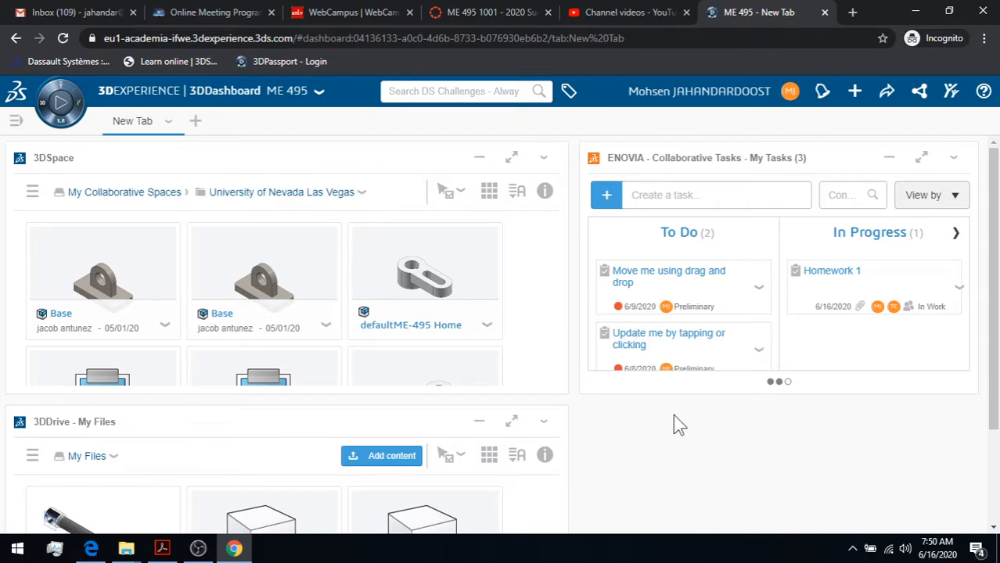
Launch the xDesign app from the favourite apps and close the app list
click(47, 119)
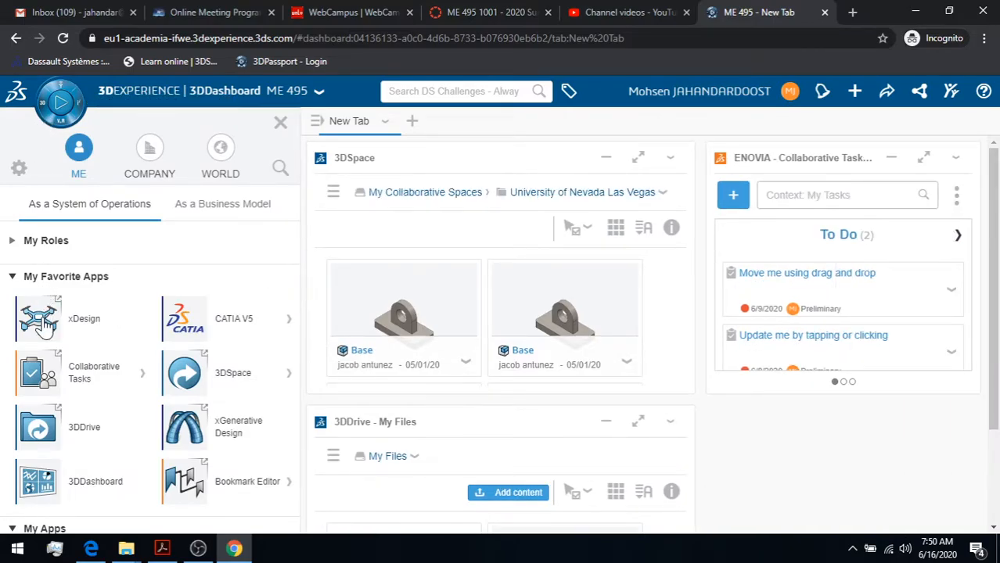
click(41, 321)
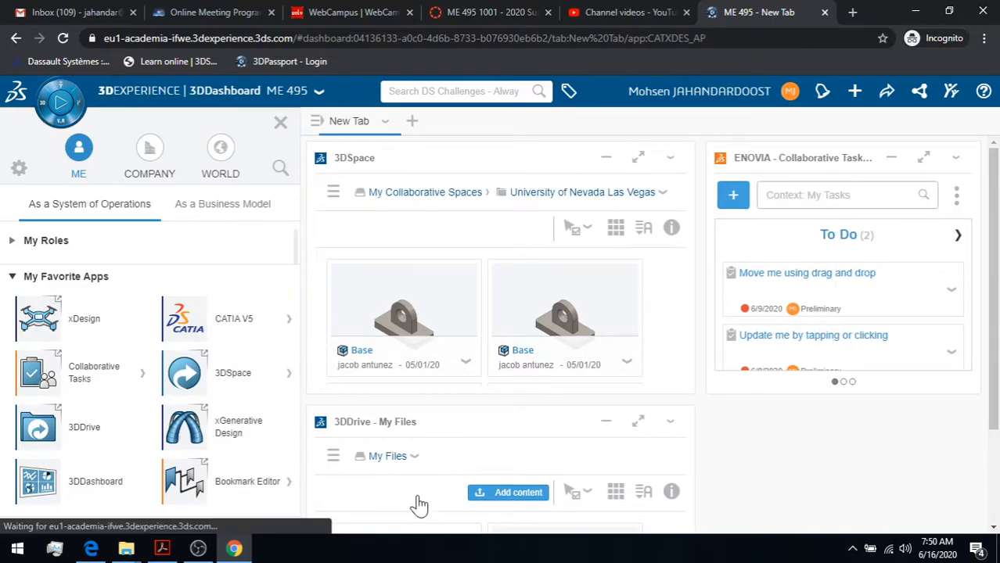
click(281, 123)
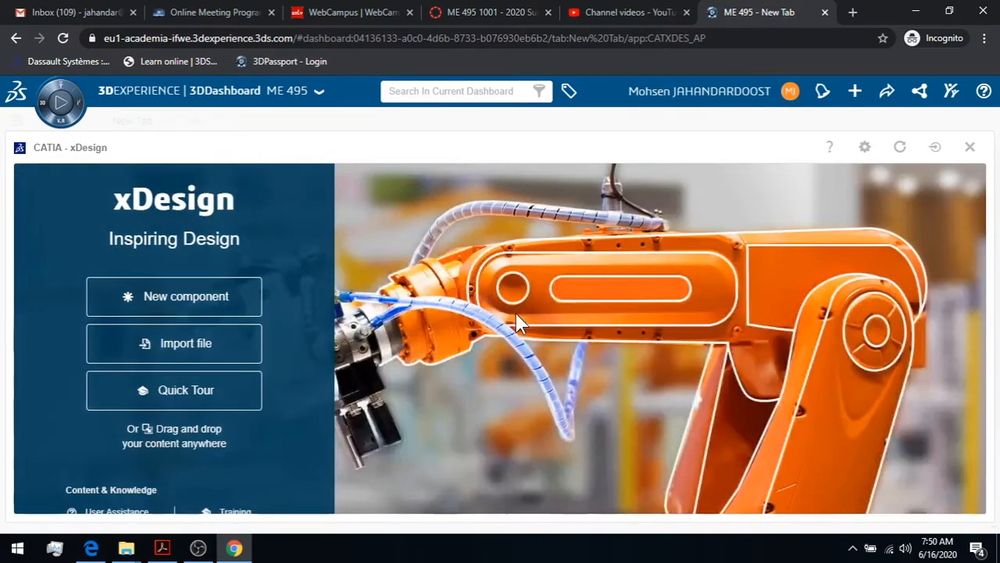
Create a new component named "ME 495- Shell" in the University of Nevada Las Vegas location
click(189, 313)
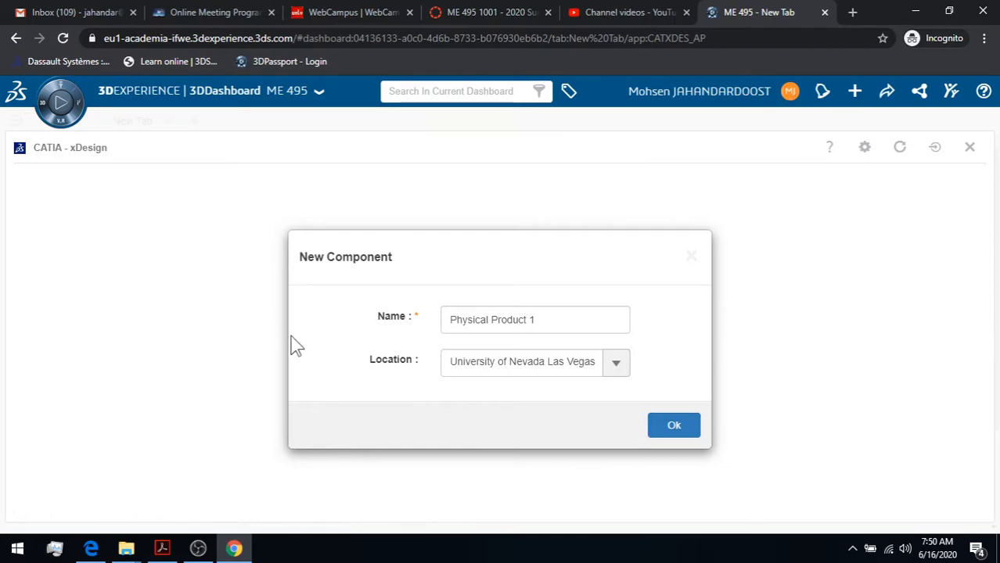
click(513, 321)
drag(562, 321, 444, 319)
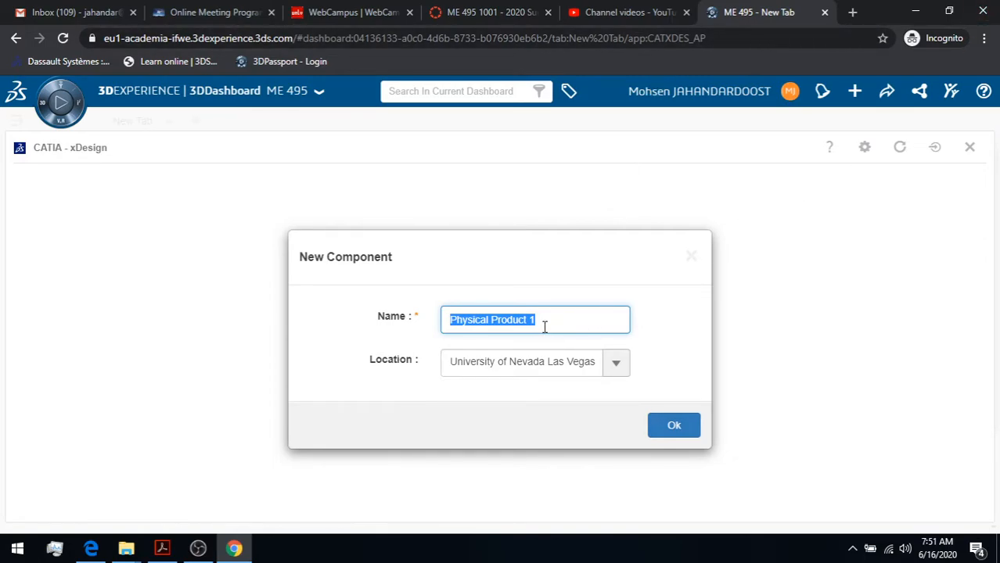
text(Me)
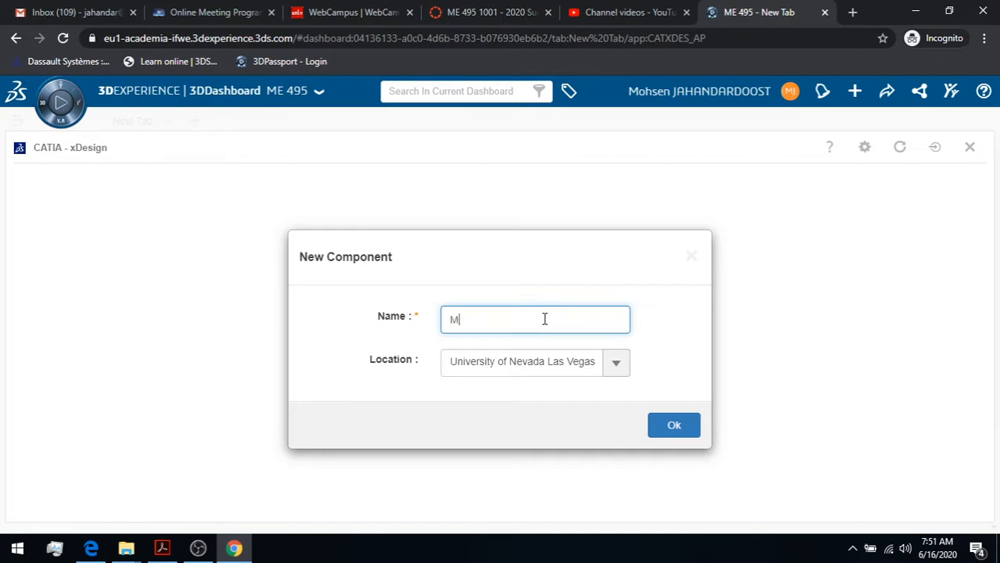
text(E 495)
text(- Shell)
click(670, 423)
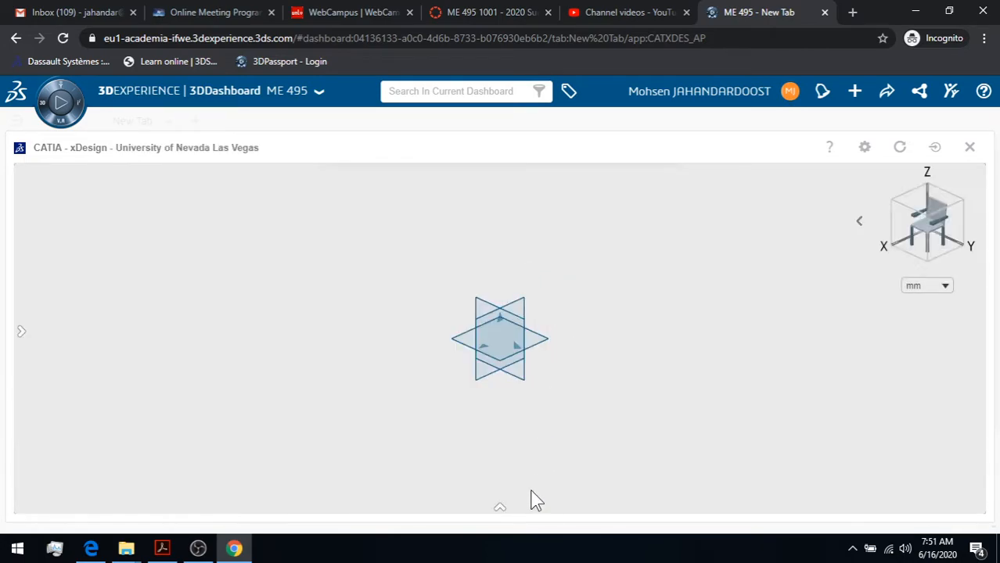
Display the modelling commands and the component's design tree, and bring up the feature commands
click(499, 510)
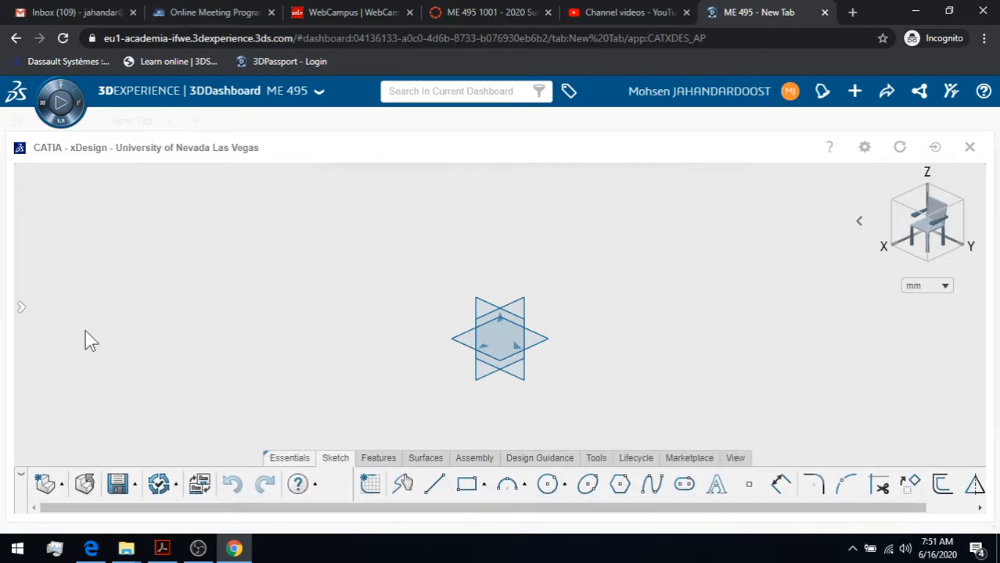
click(19, 309)
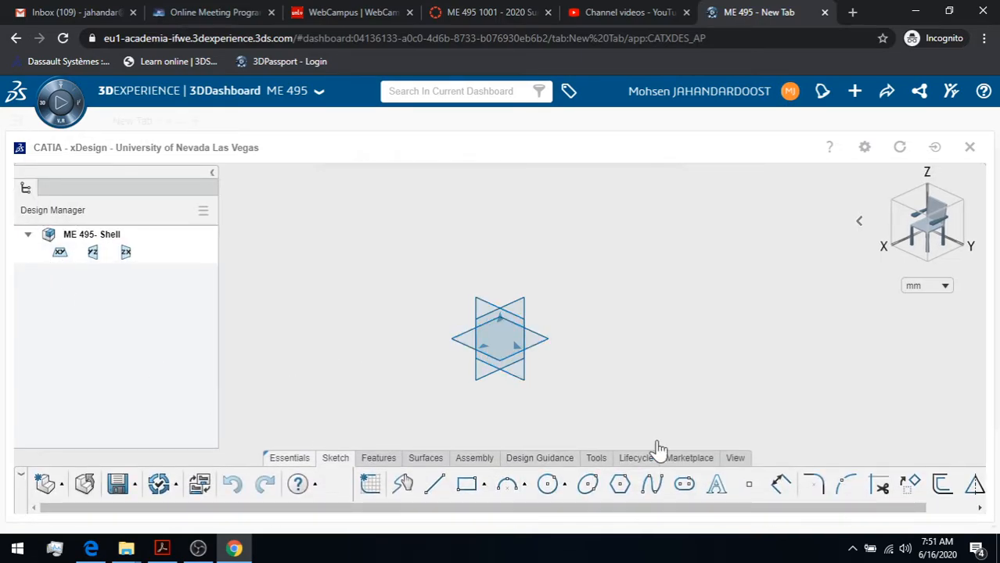
click(379, 460)
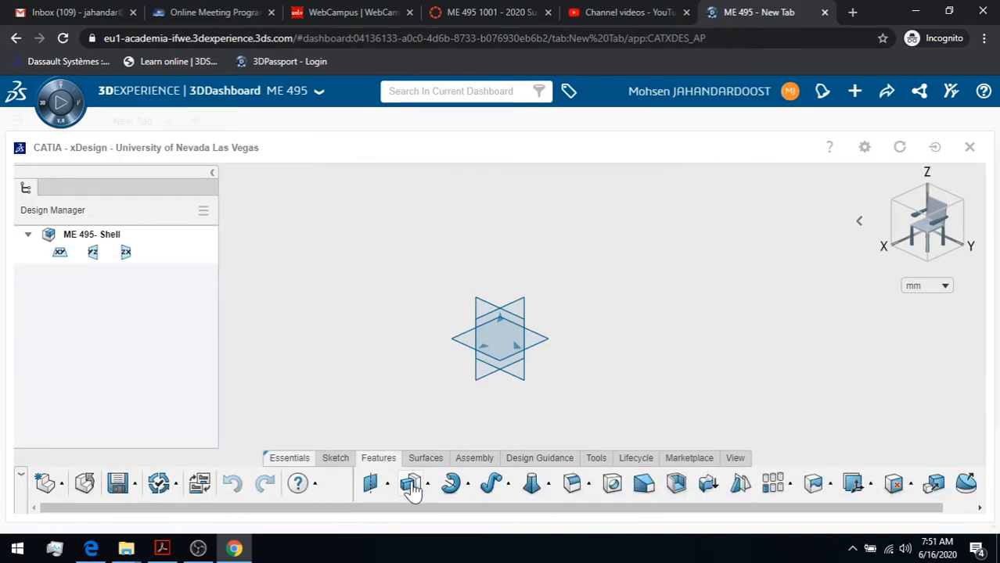
click(587, 486)
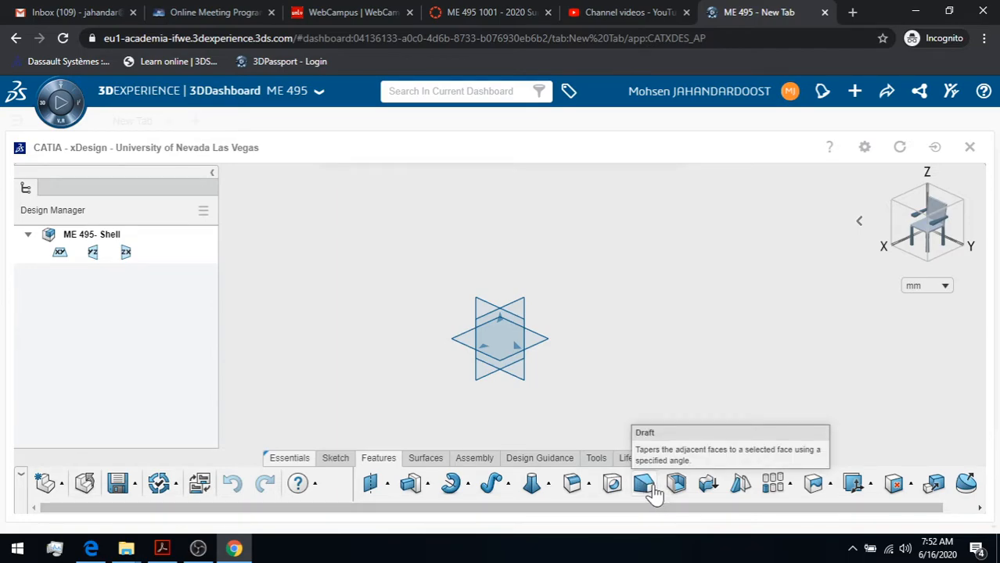
Start a sketch on the YZ plane and draw a large centre rectangle about the origin
click(92, 252)
click(148, 201)
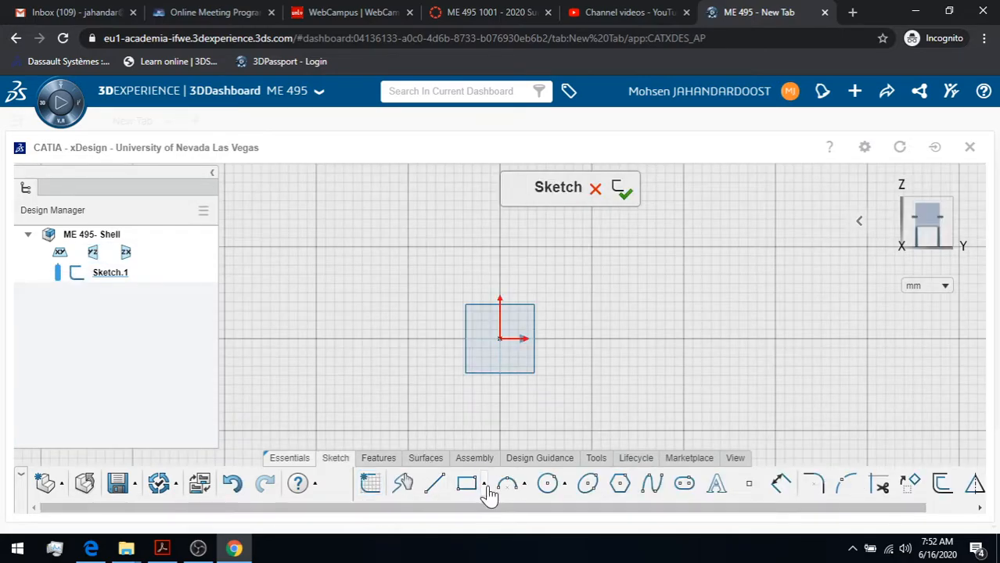
click(484, 482)
click(516, 450)
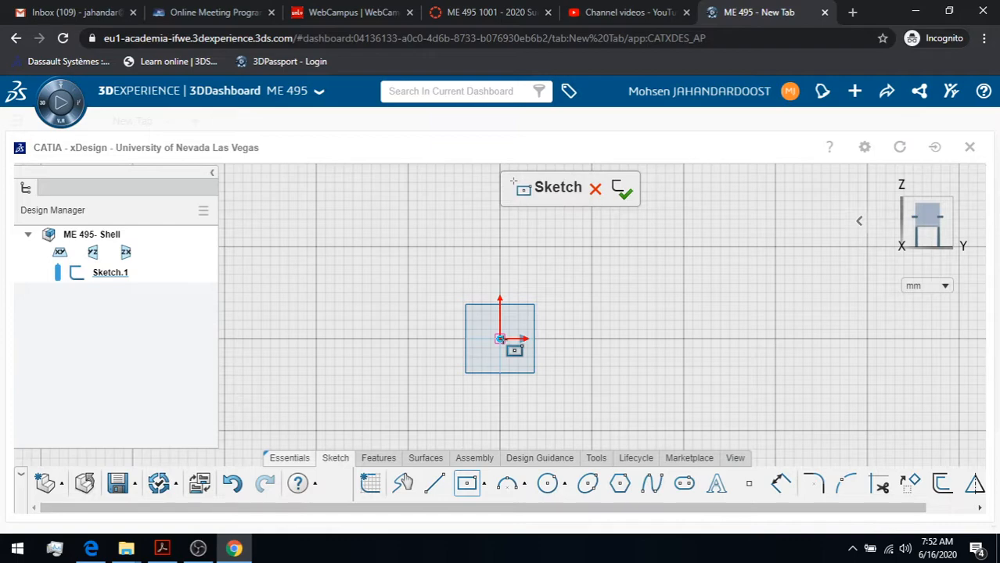
click(500, 339)
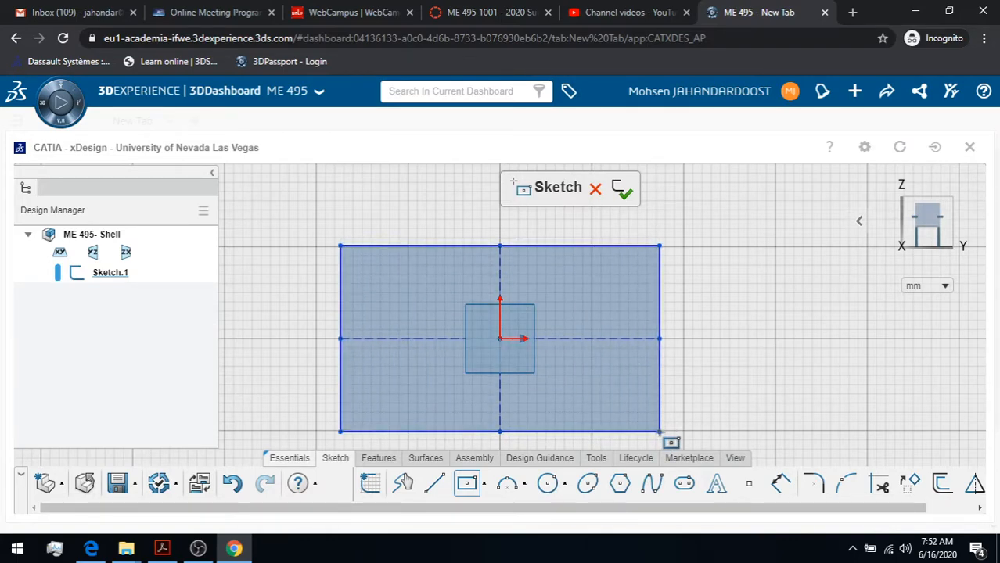
click(659, 431)
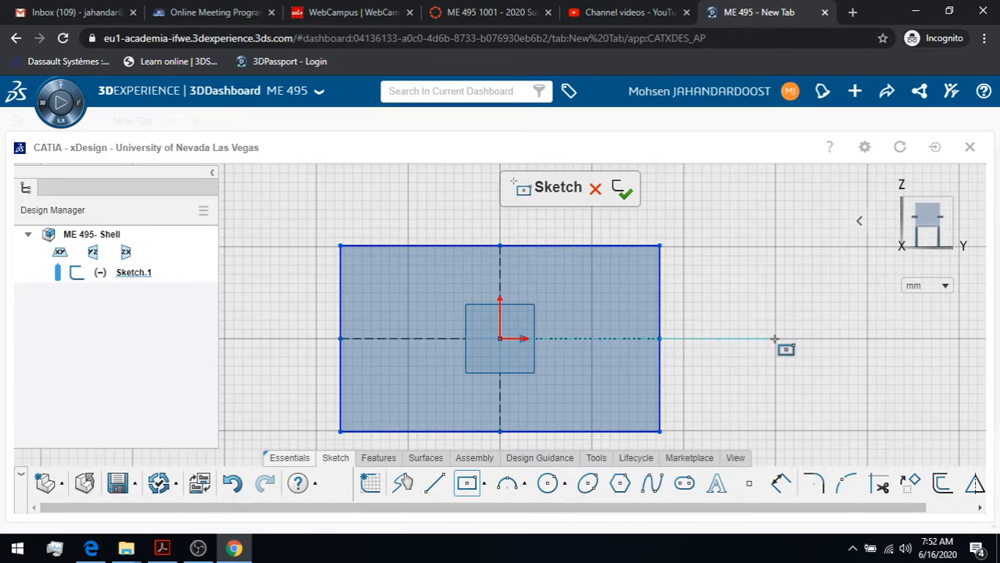
Draw a smaller centre rectangle beside the first one on the +Y side, level with the origin, and finish the sketch
click(774, 340)
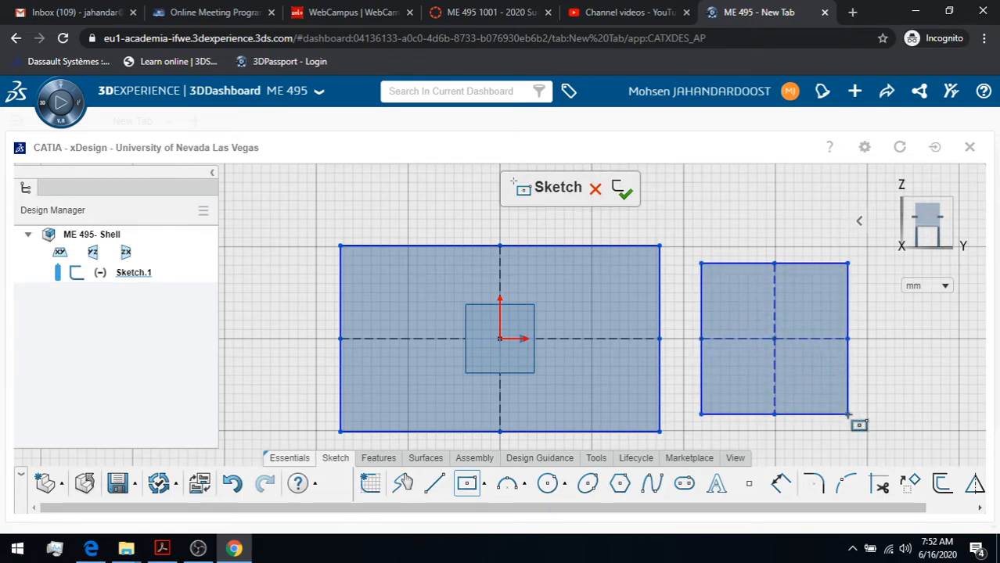
click(846, 401)
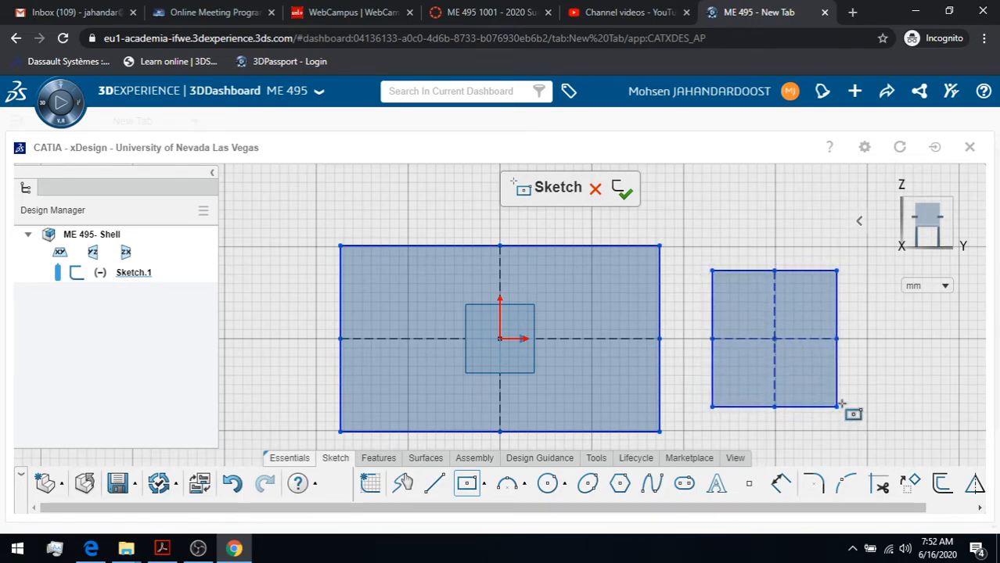
click(841, 404)
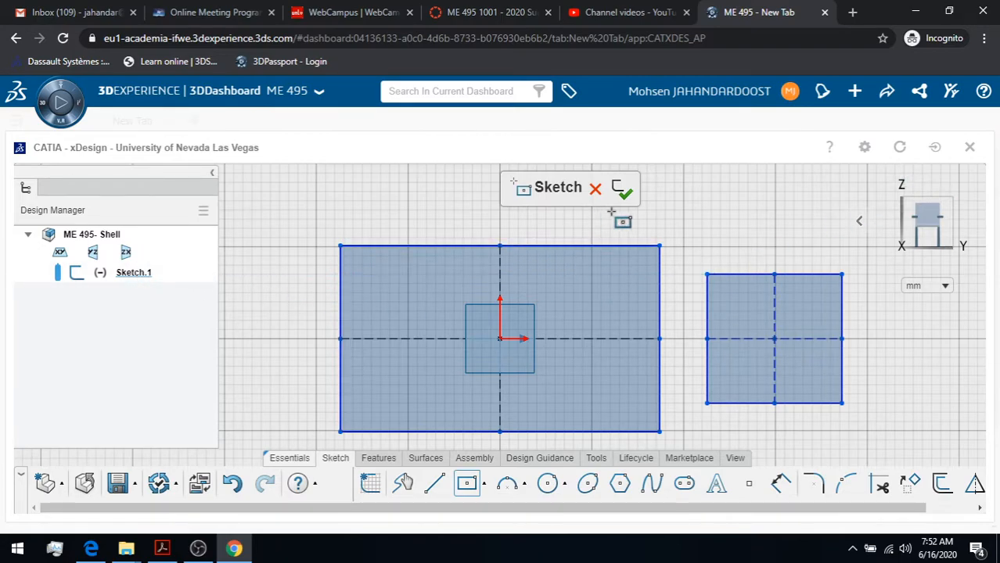
click(627, 192)
click(627, 194)
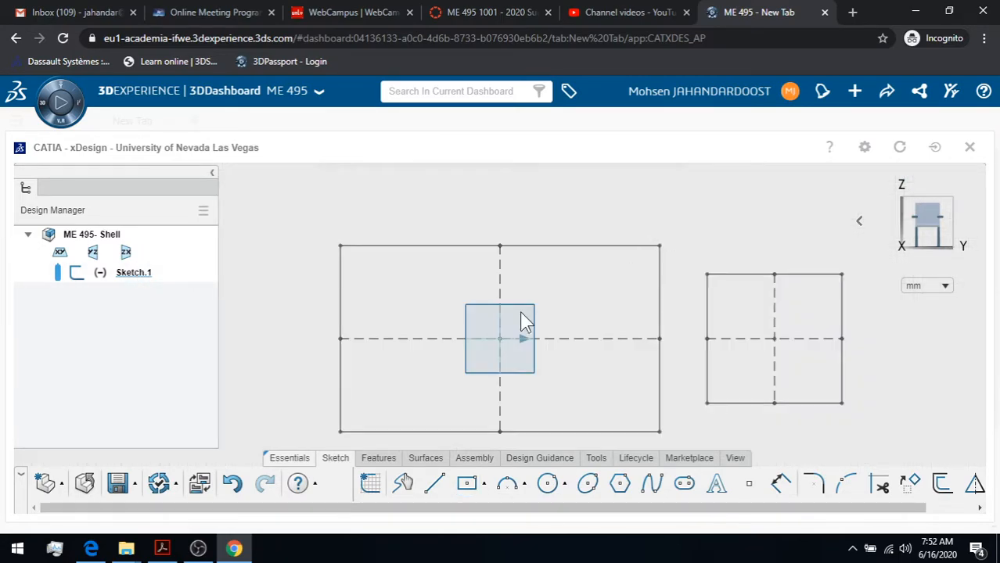
Extrude both rectangle profiles as solids with a blind distance of 100 mm
click(383, 462)
click(411, 481)
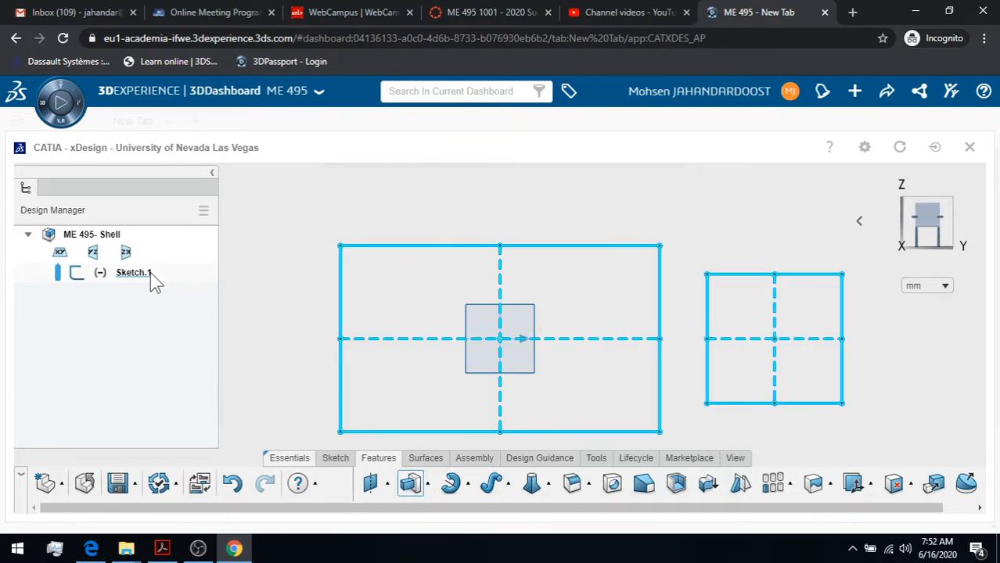
click(597, 263)
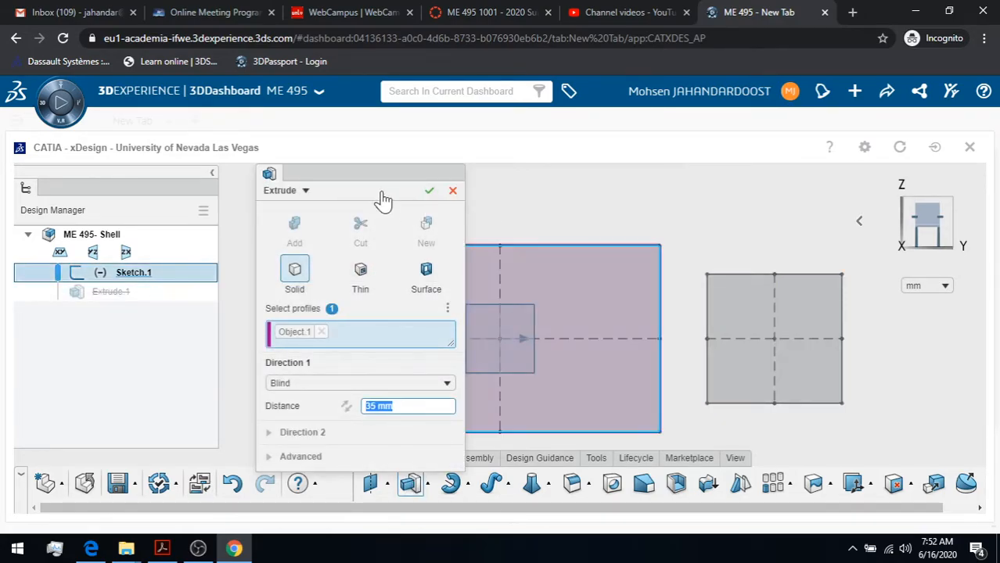
drag(364, 174, 246, 180)
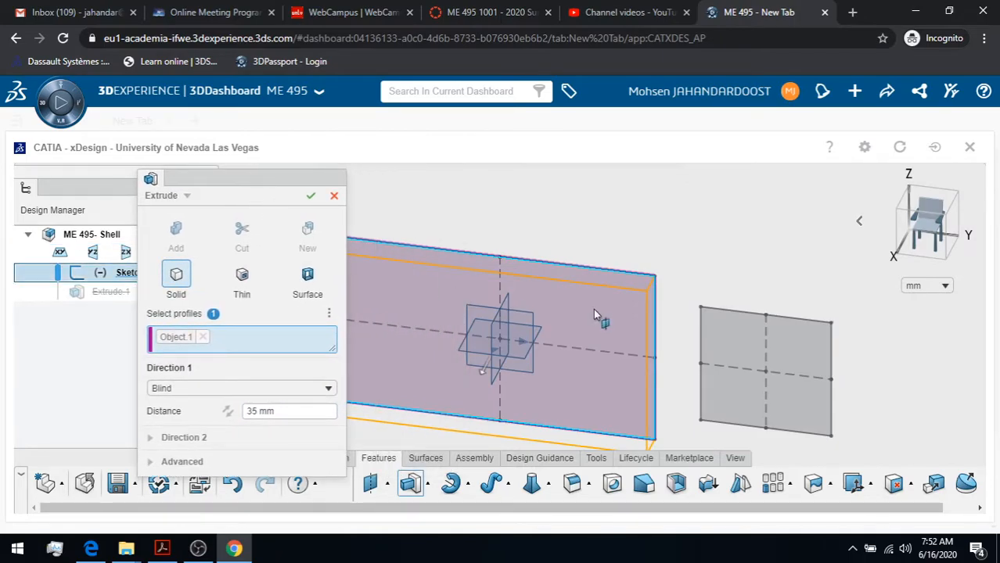
click(735, 330)
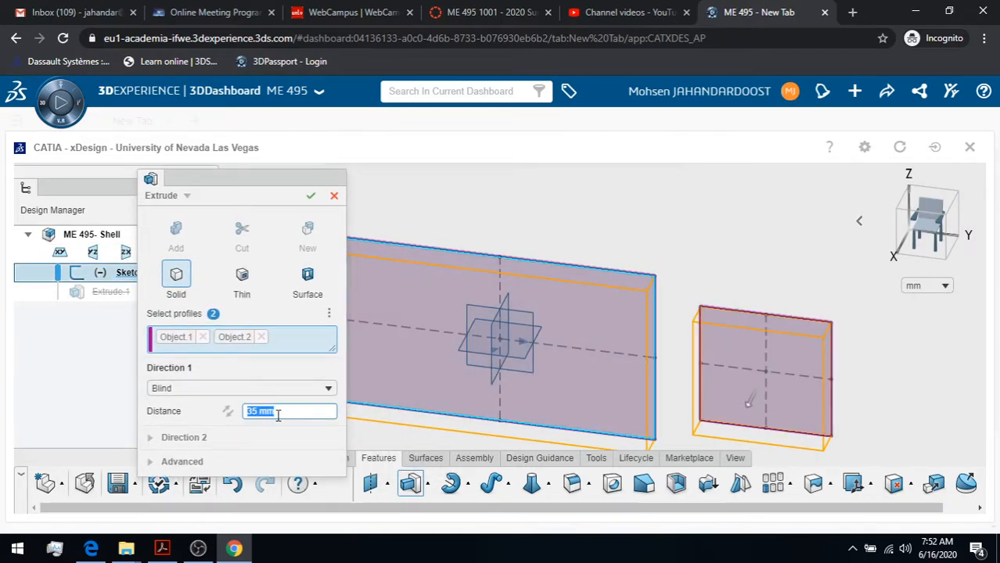
text(100)
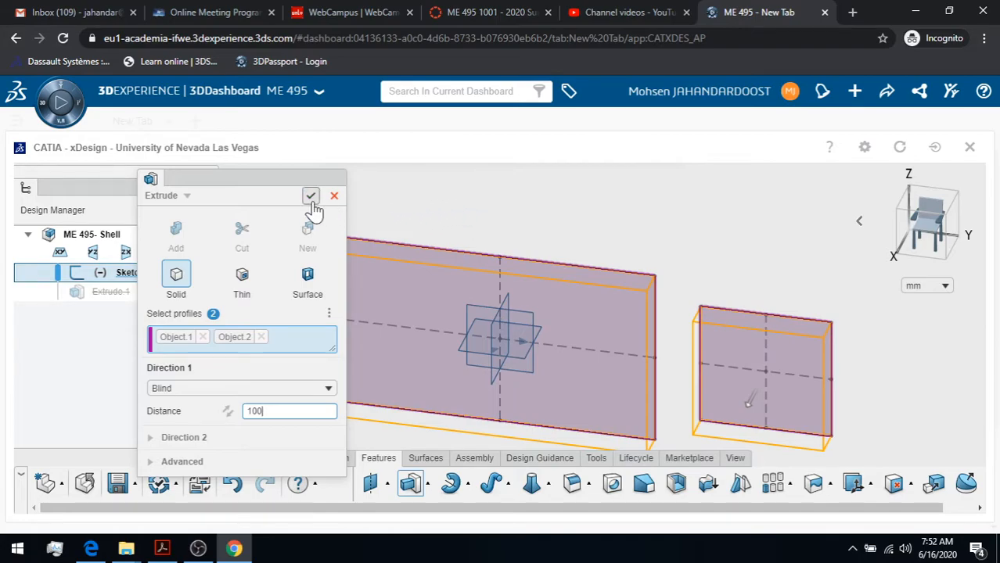
click(311, 196)
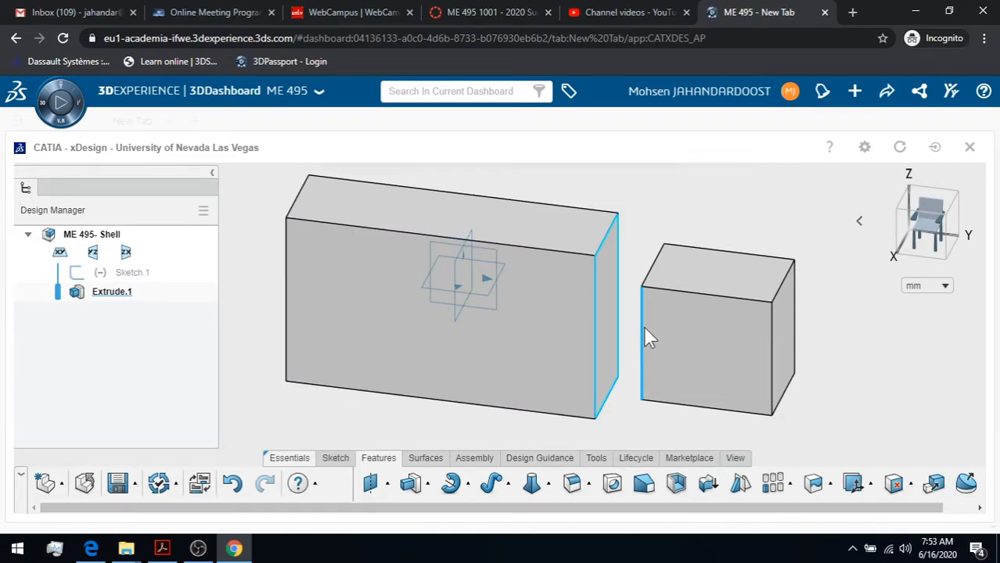
click(588, 485)
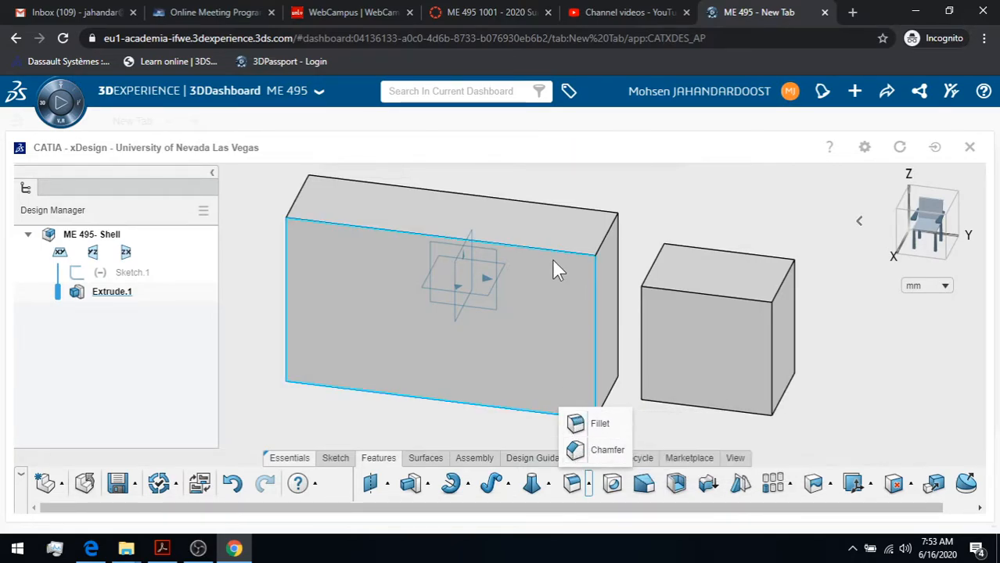
click(239, 274)
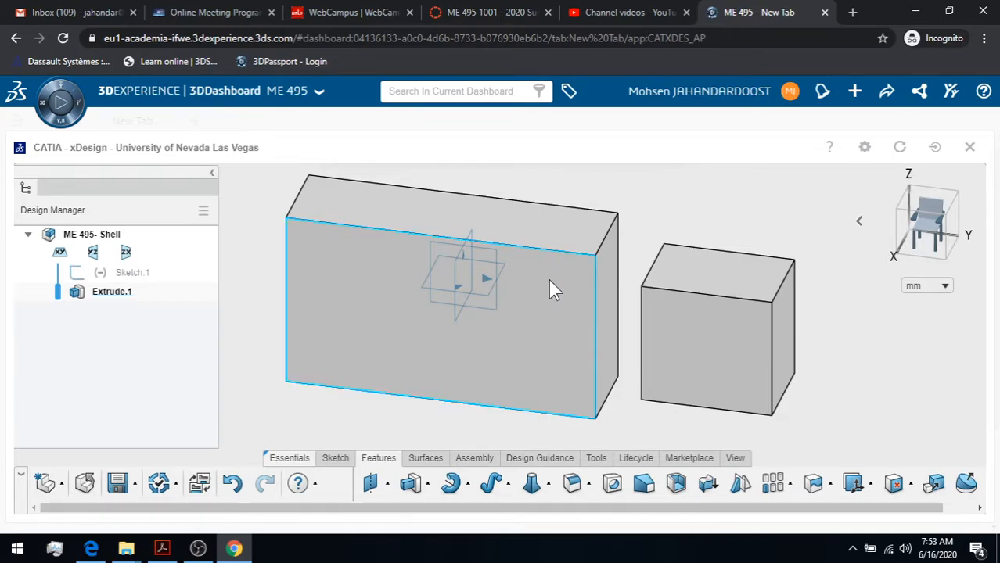
click(589, 483)
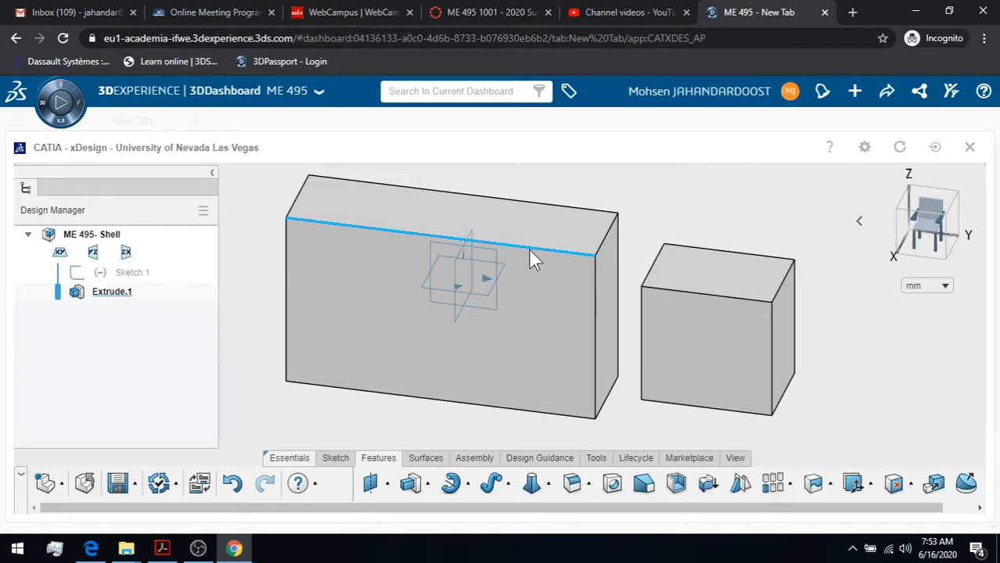
click(588, 484)
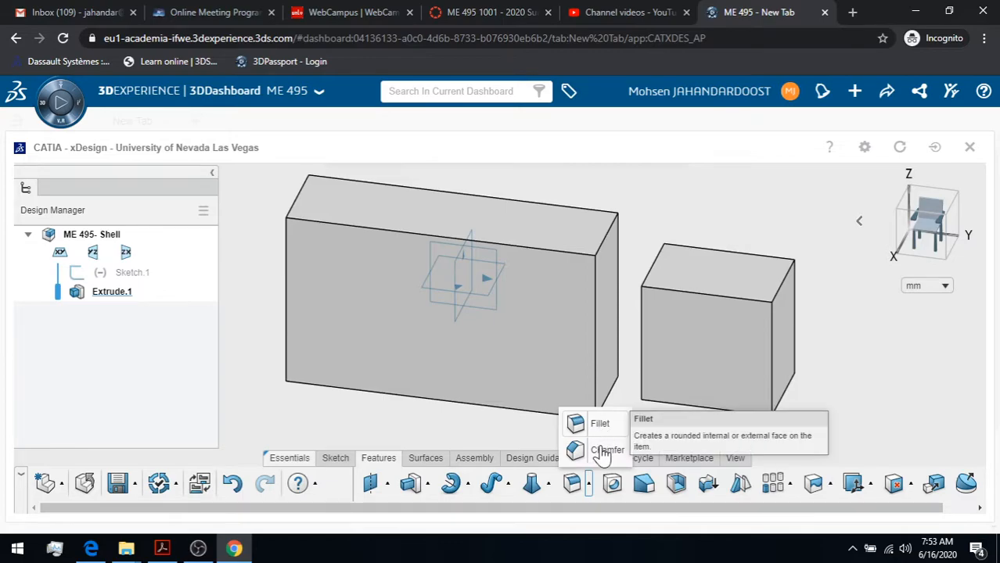
click(493, 429)
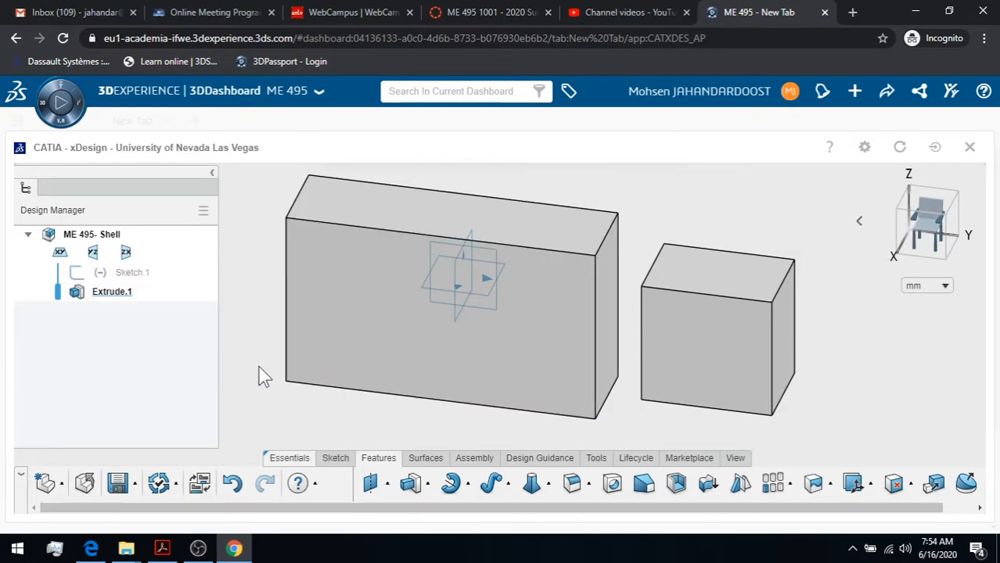
Start a constant-radius Fillet and arrange its settings clear of the two boxes
click(572, 484)
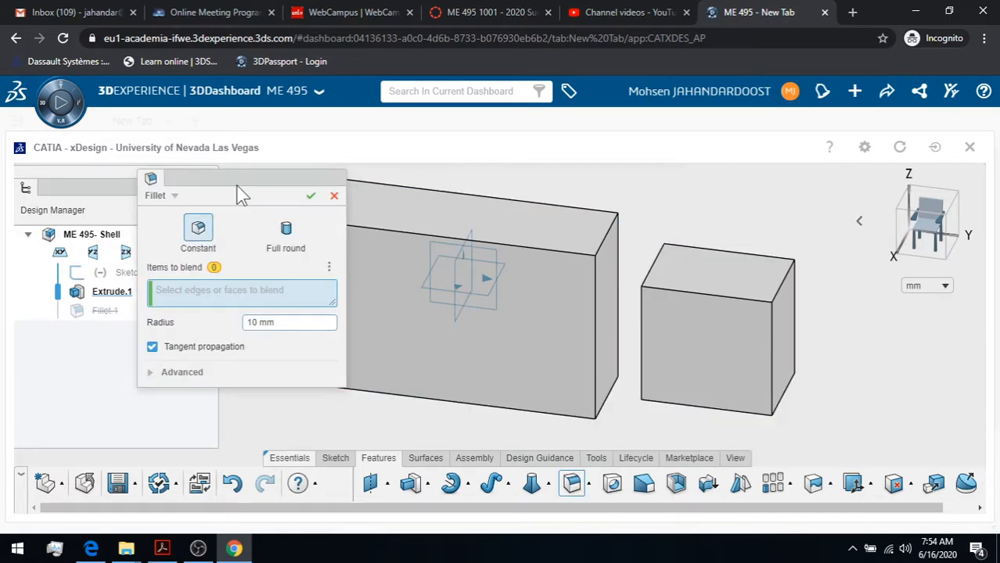
drag(236, 193, 209, 190)
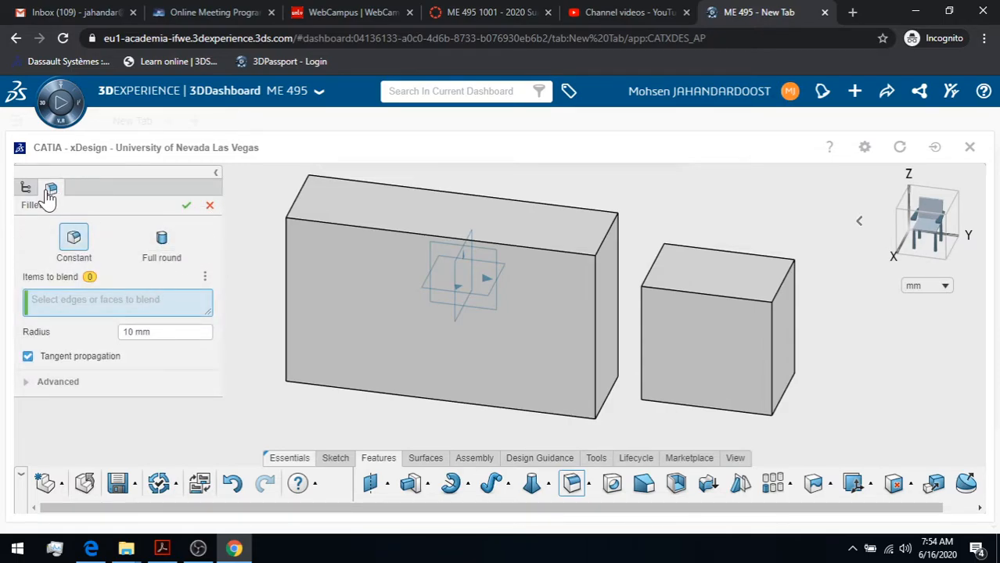
drag(155, 207, 235, 188)
middle_drag(464, 242, 596, 253)
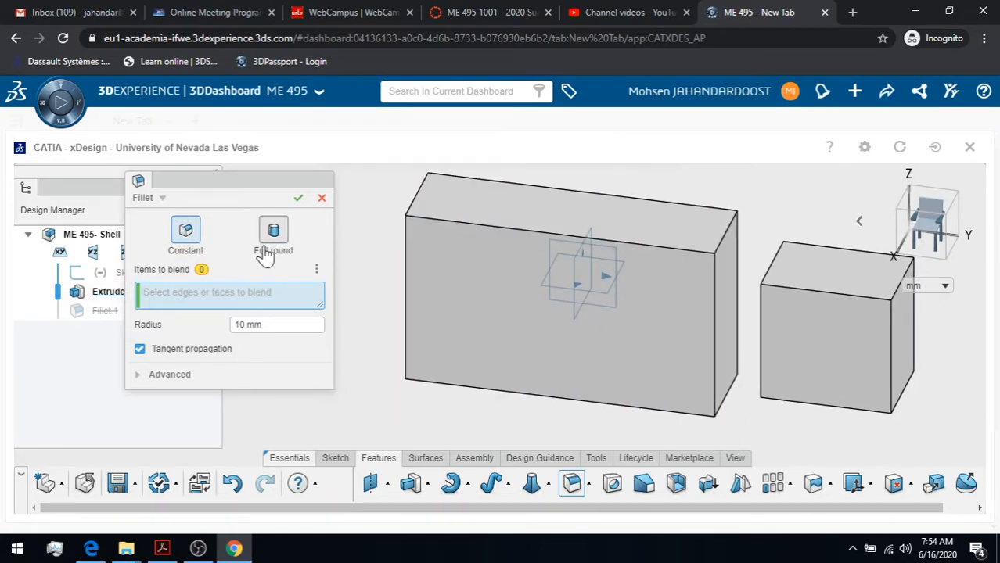